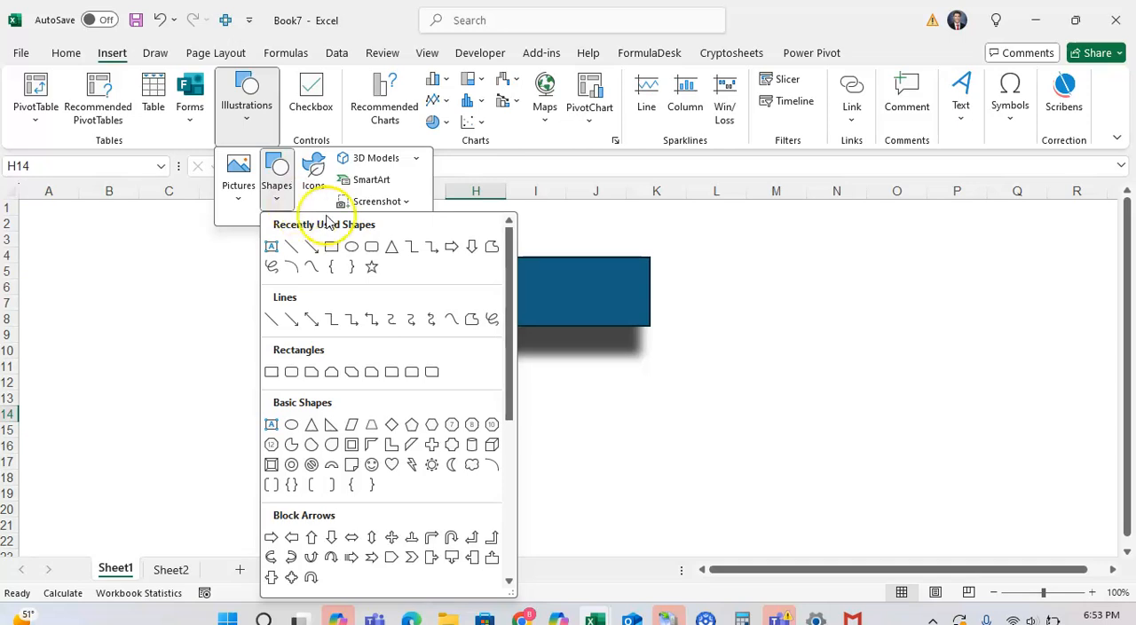
Draw a rectangle about 1.02" high and 2.84" wide below the blue one and fill it light green.
{"action": "left_click", "coordinate": [331, 246]}
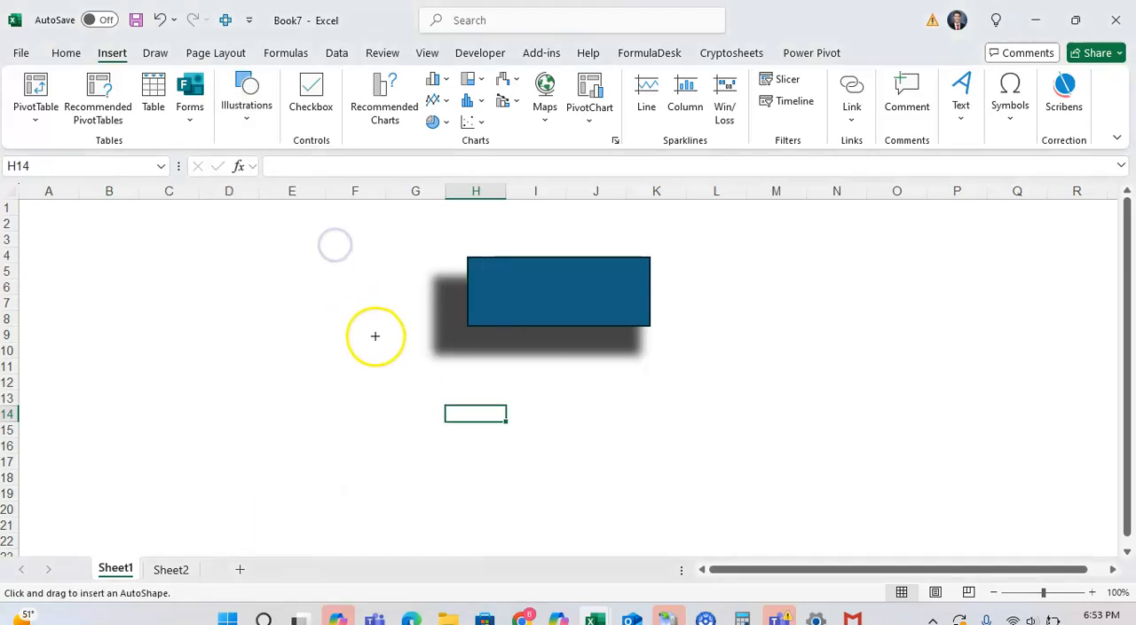
{"action": "left_click_drag", "start_coordinate": [418, 388], "coordinate": [647, 470]}
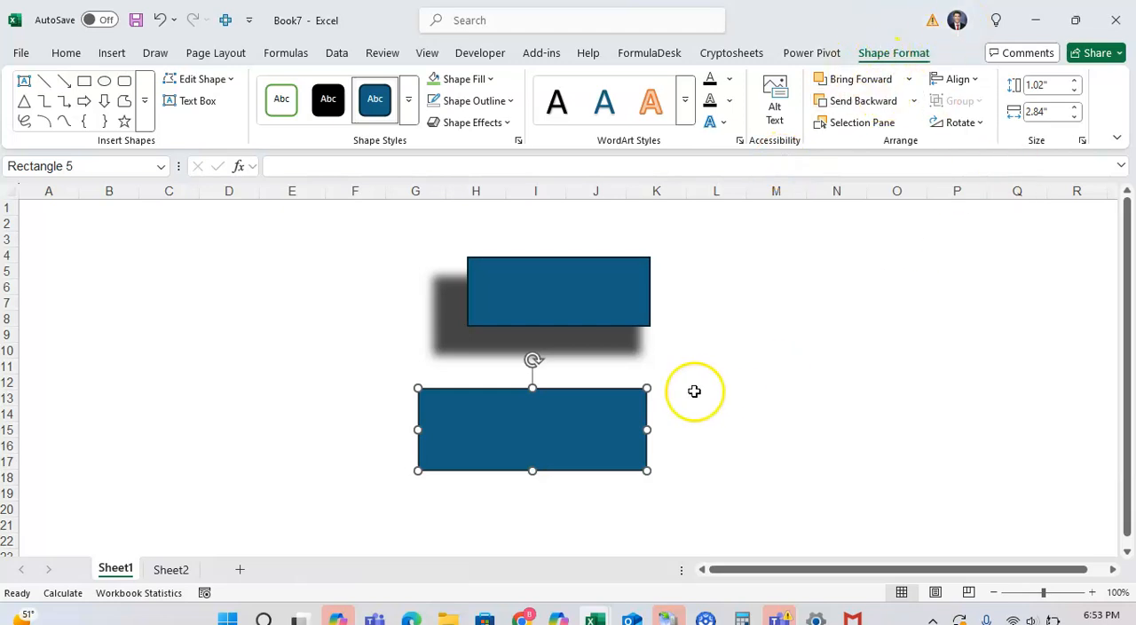
{"action": "left_click", "coordinate": [490, 79]}
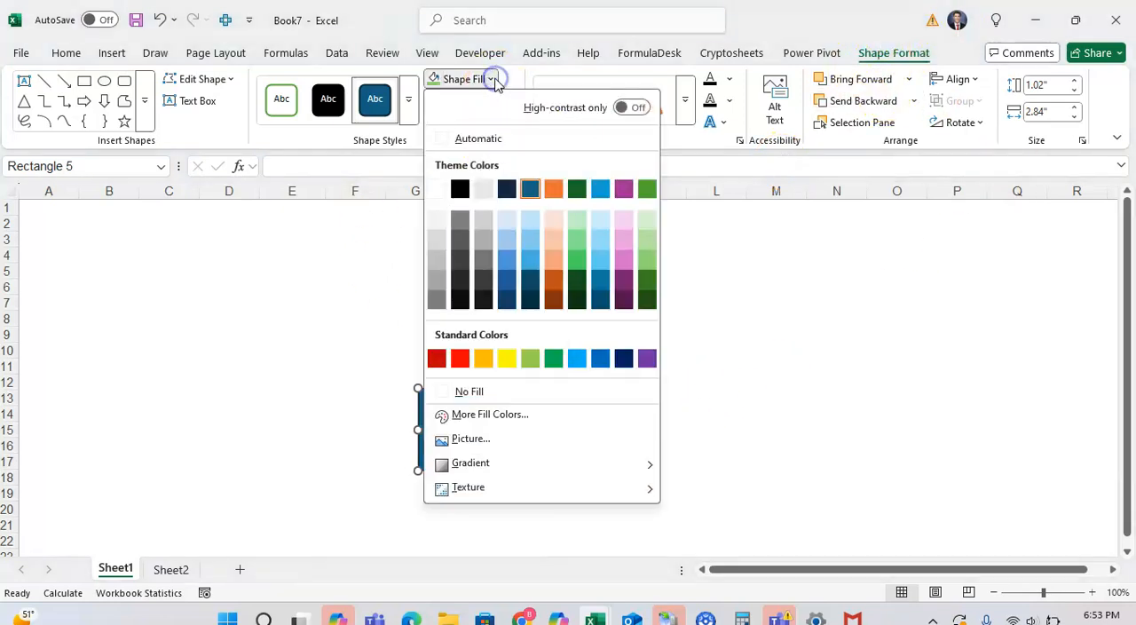
{"action": "left_click", "coordinate": [646, 262]}
{"action": "left_click", "coordinate": [769, 287]}
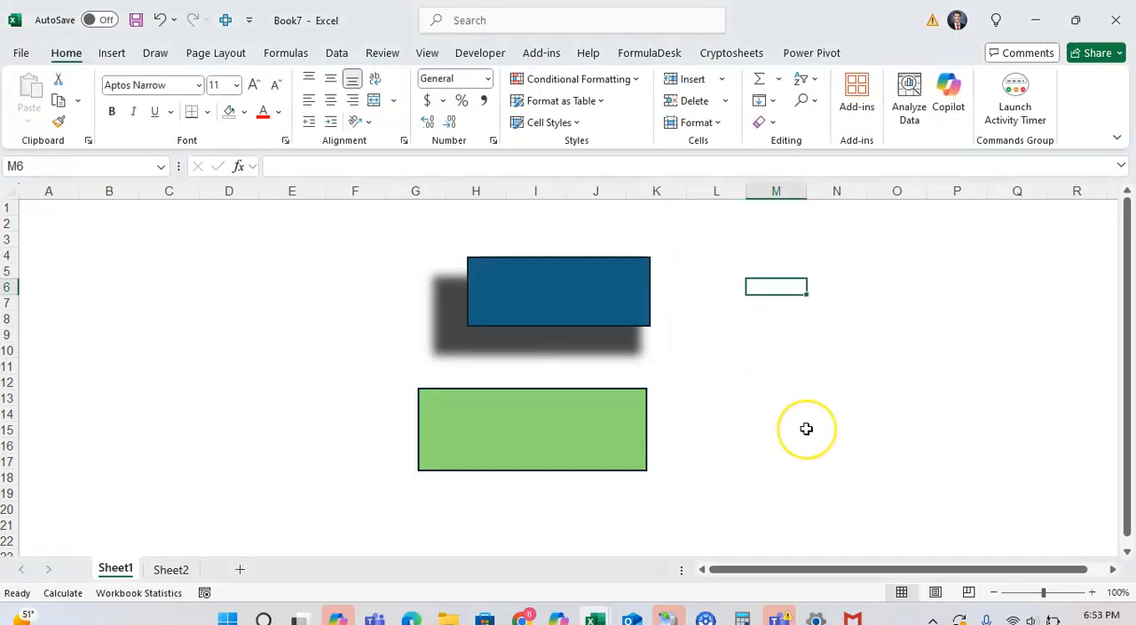
Remove the outline from the green rectangle.
{"action": "left_click", "coordinate": [548, 414]}
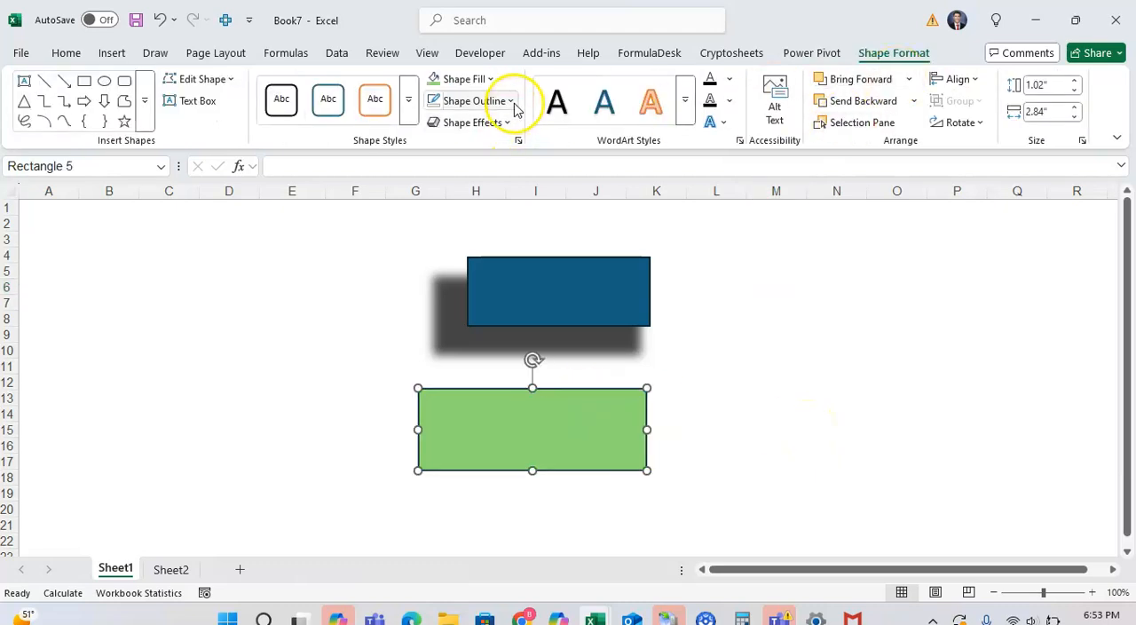
{"action": "left_click", "coordinate": [513, 102]}
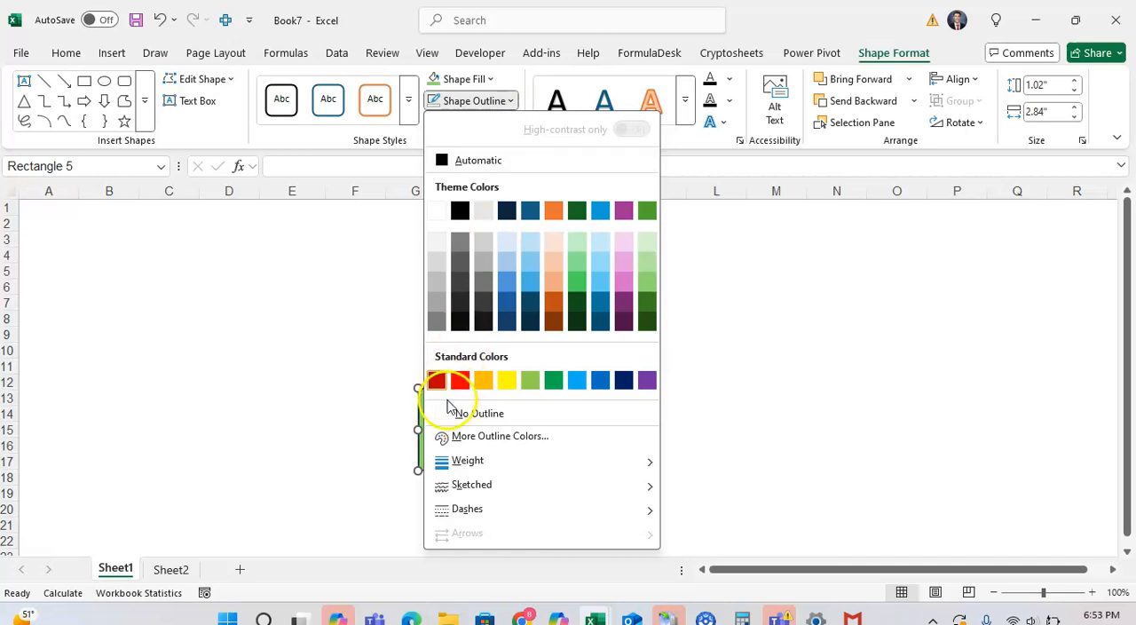
{"action": "left_click", "coordinate": [455, 416]}
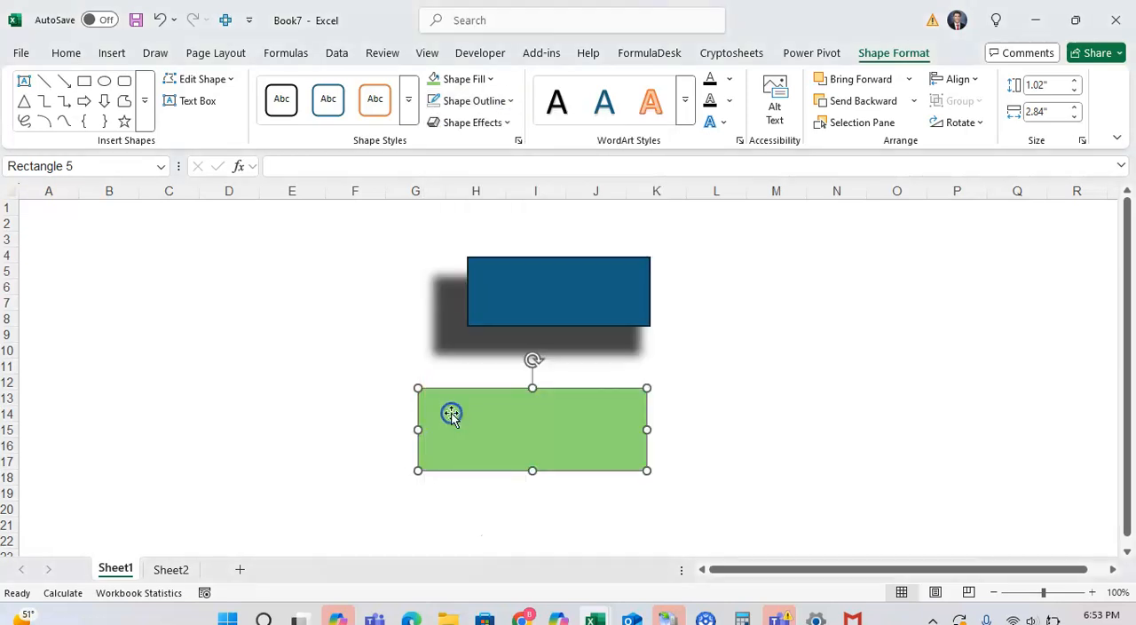
{"action": "left_click", "coordinate": [715, 411]}
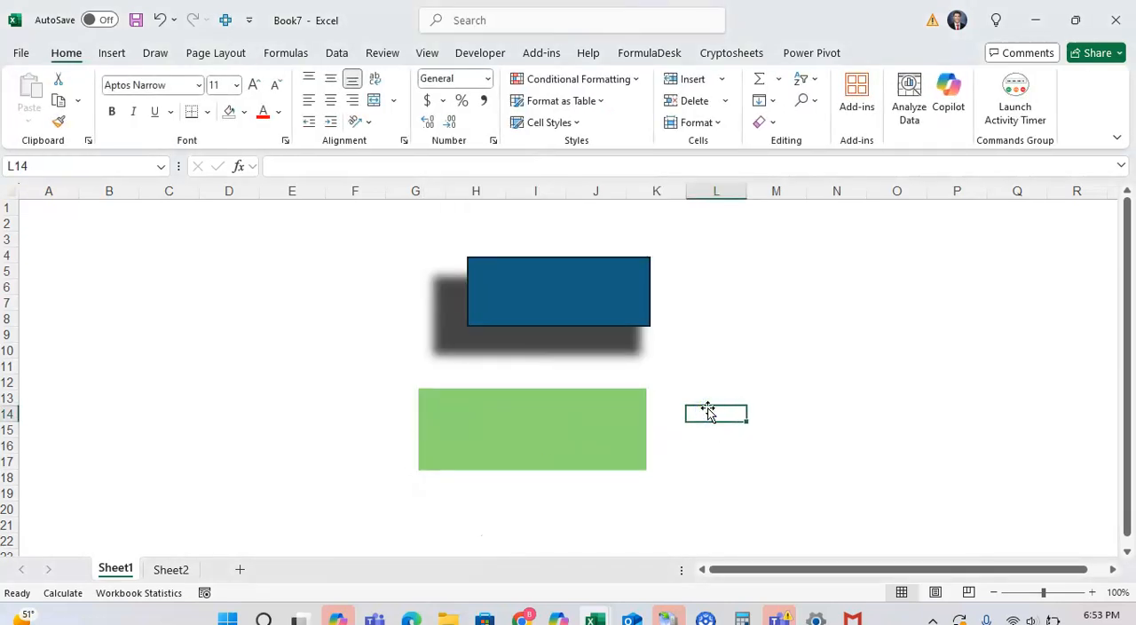
Open the green rectangle's shape effect settings and apply the outer shadow preset Offset: Bottom Left.
{"action": "right_click", "coordinate": [591, 410]}
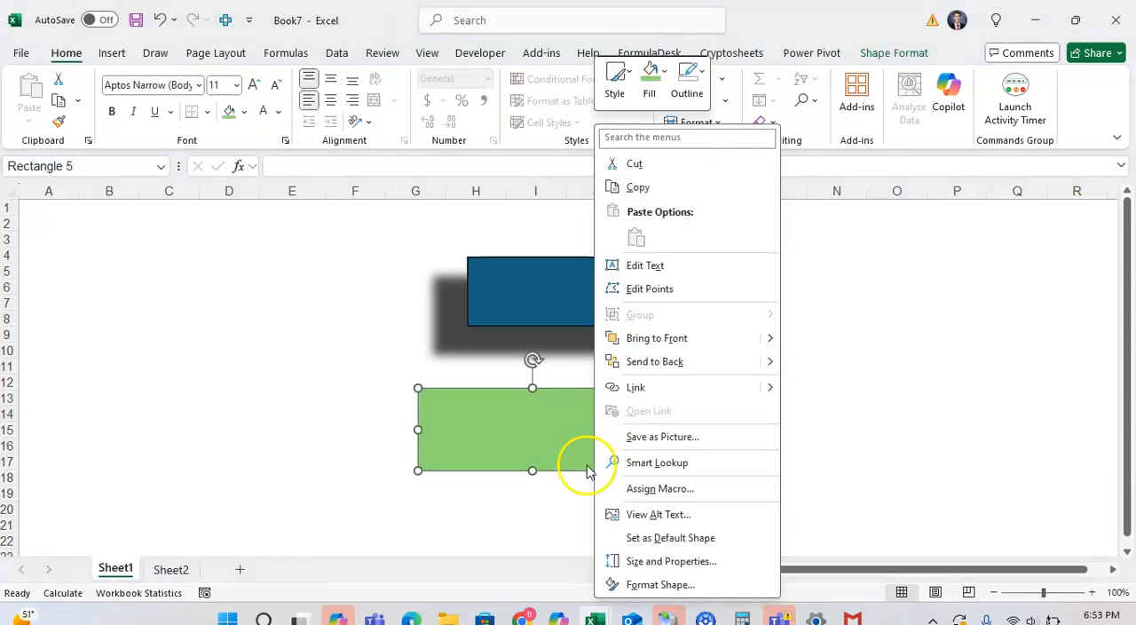
{"action": "left_click", "coordinate": [637, 585]}
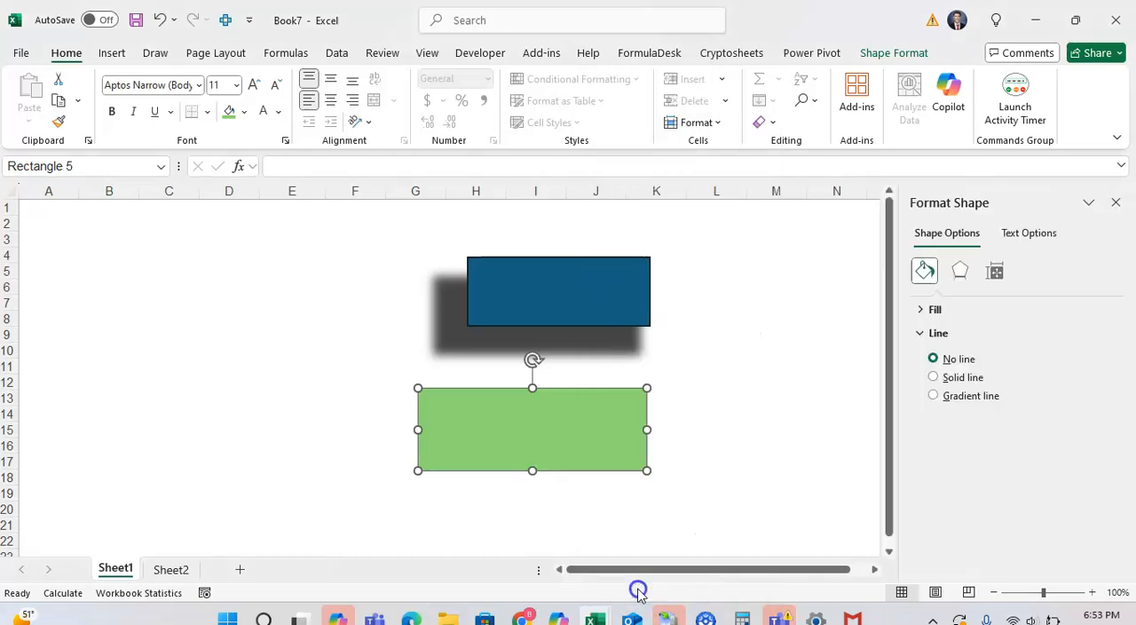
{"action": "left_click", "coordinate": [960, 271]}
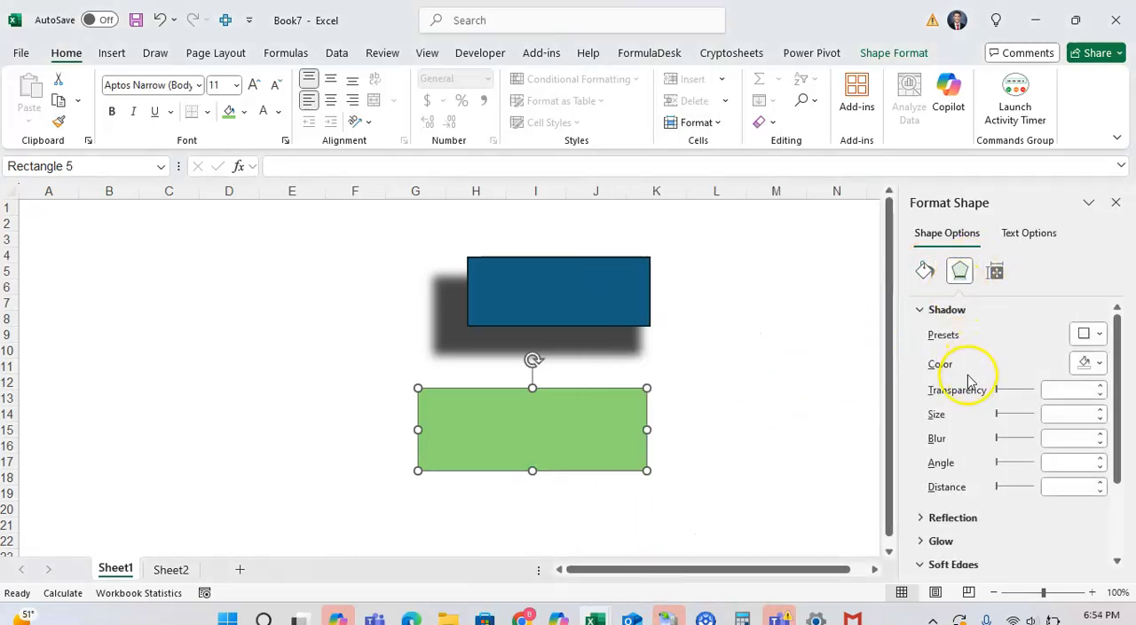
{"action": "left_click", "coordinate": [919, 309]}
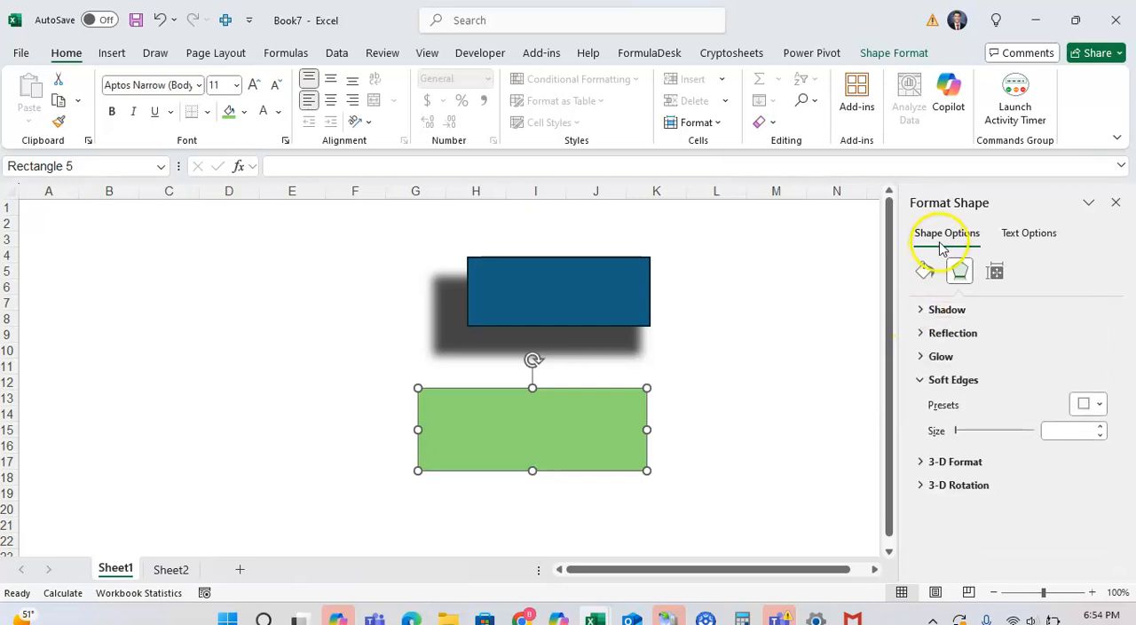
{"action": "left_click", "coordinate": [922, 381]}
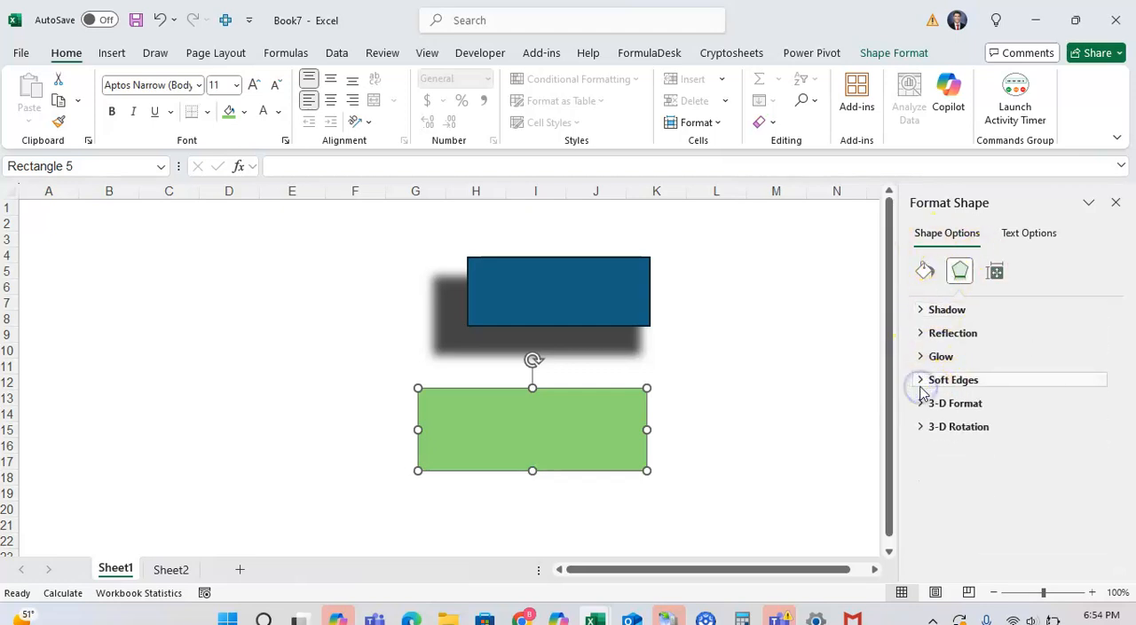
{"action": "left_click", "coordinate": [921, 310]}
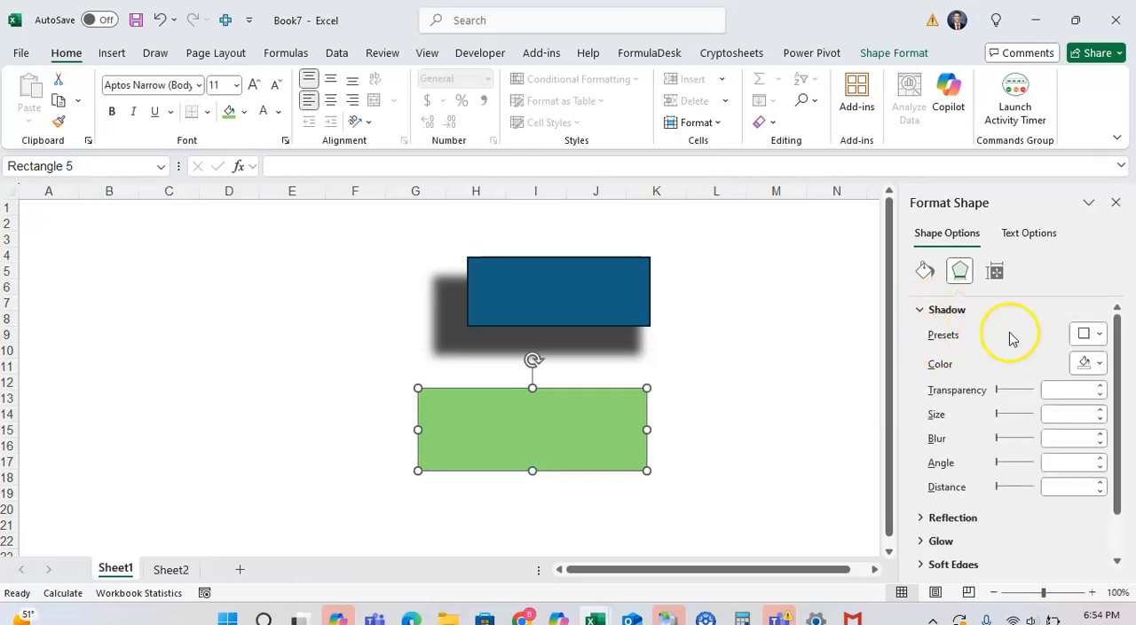
{"action": "left_click", "coordinate": [1088, 338]}
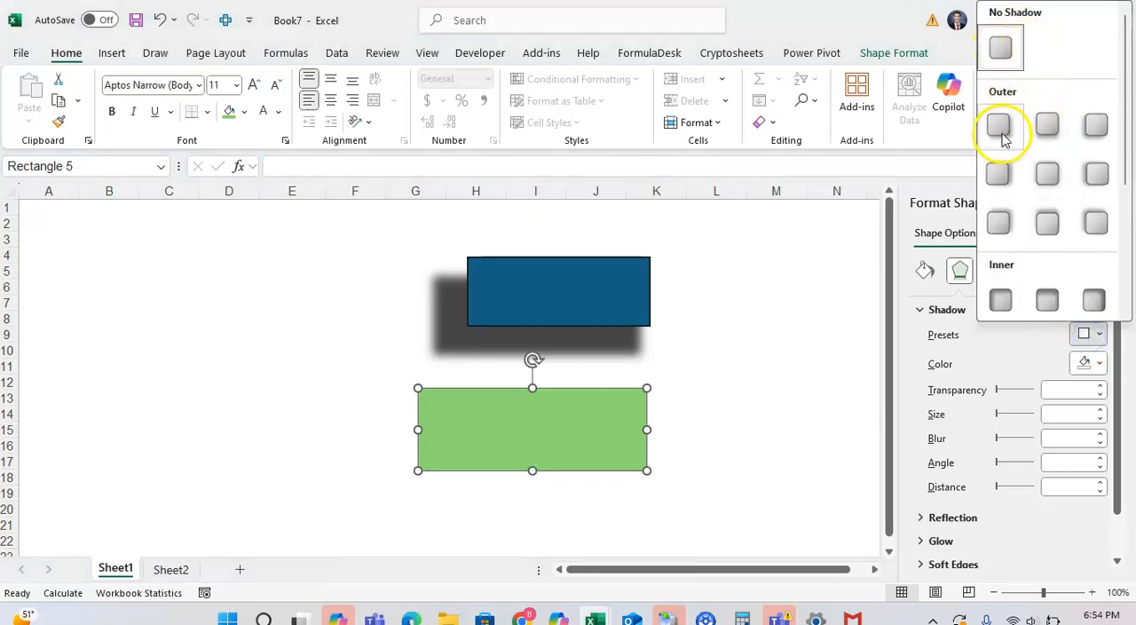
{"action": "scroll", "coordinate": [1058, 250], "scroll_direction": "down", "scroll_amount": 2}
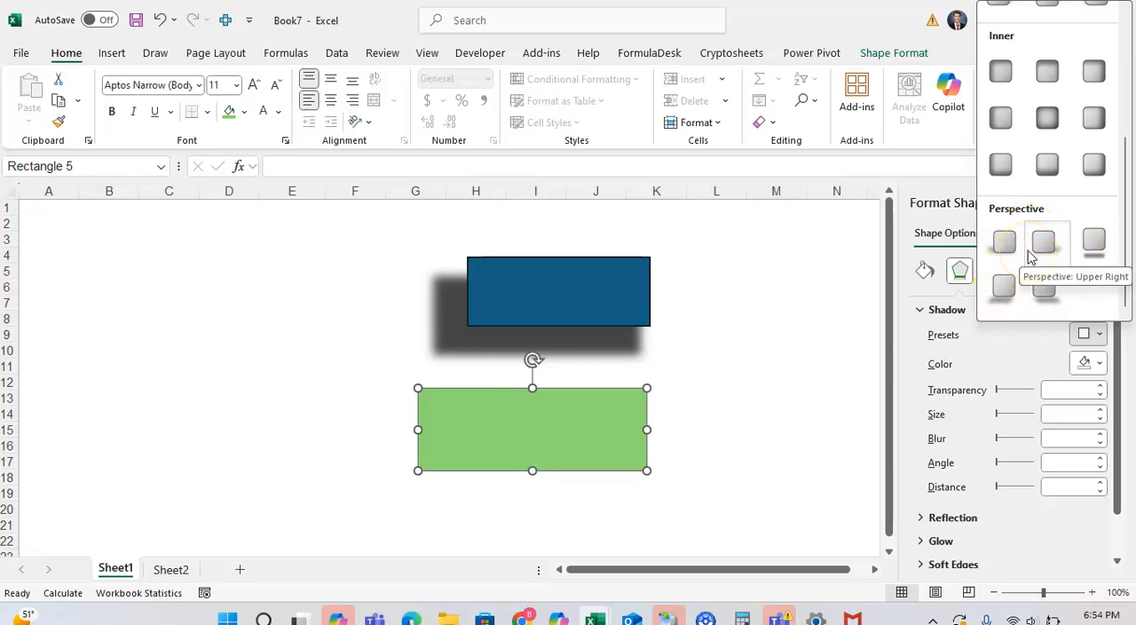
{"action": "scroll", "coordinate": [1029, 256], "scroll_direction": "up", "scroll_amount": 3}
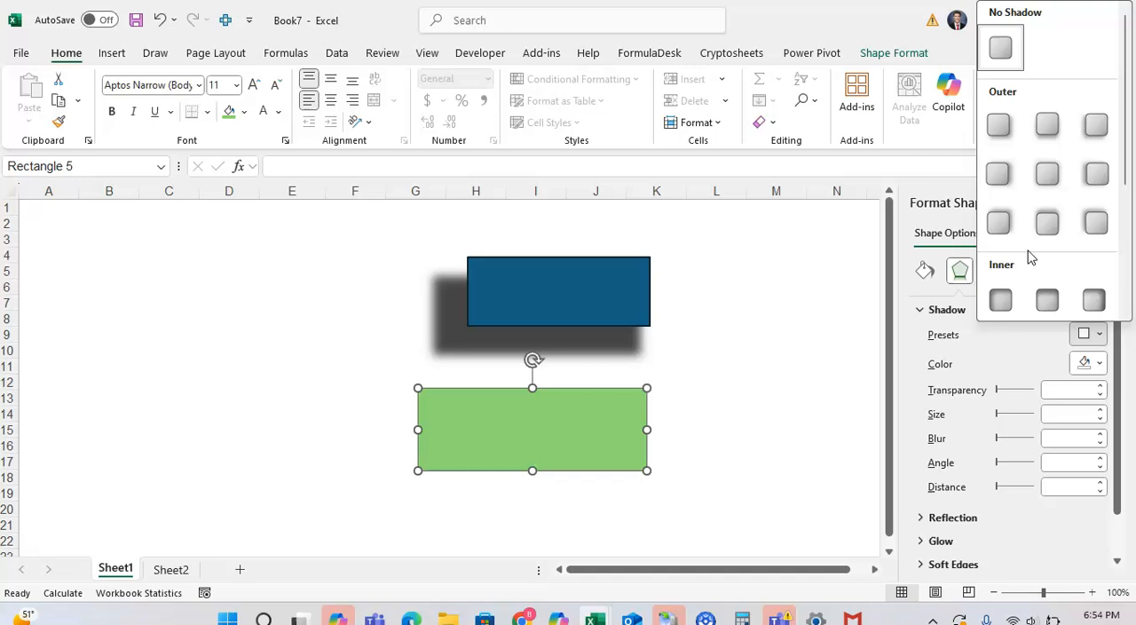
{"action": "left_click", "coordinate": [1098, 131]}
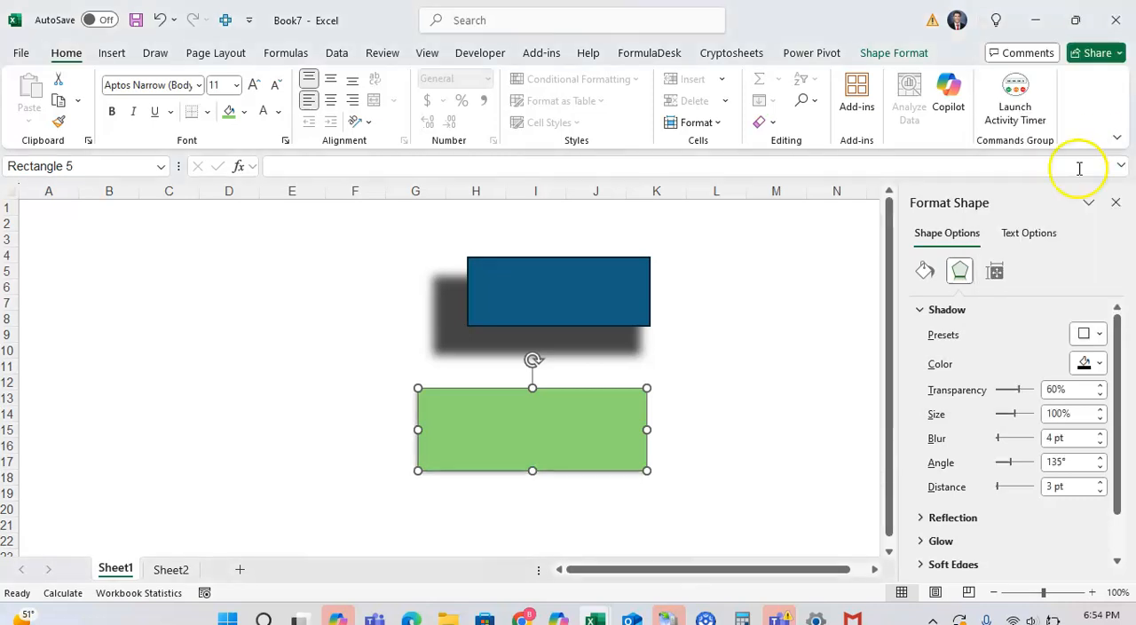
Color the green rectangle's shadow dark orange, with 40% transparency and a size of 116%.
{"action": "left_click", "coordinate": [1098, 364]}
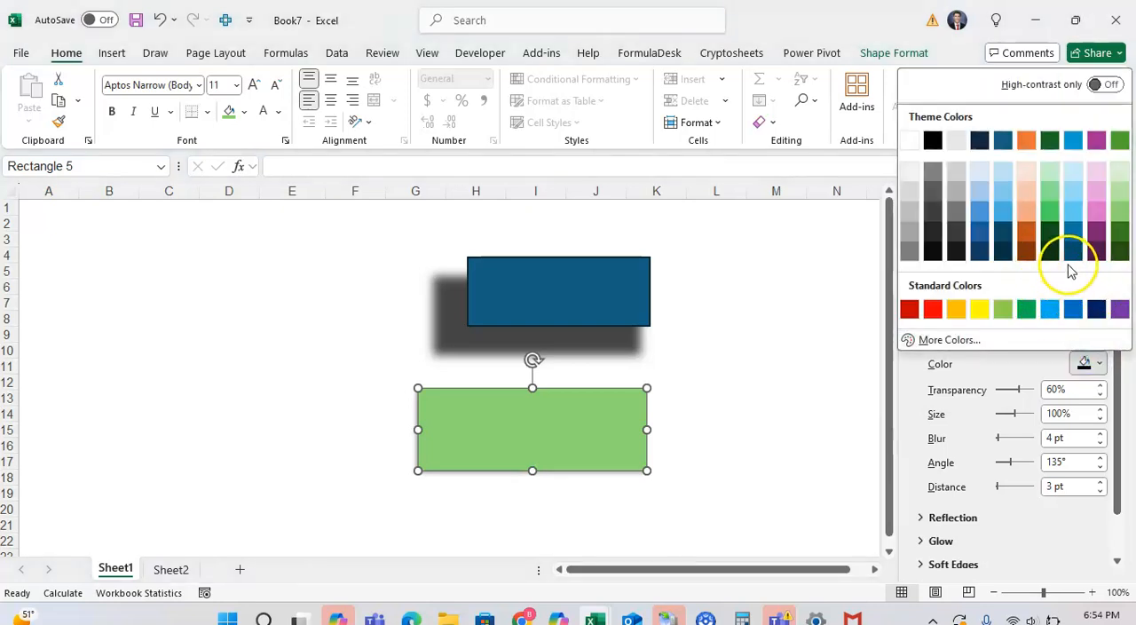
{"action": "left_click", "coordinate": [1029, 233]}
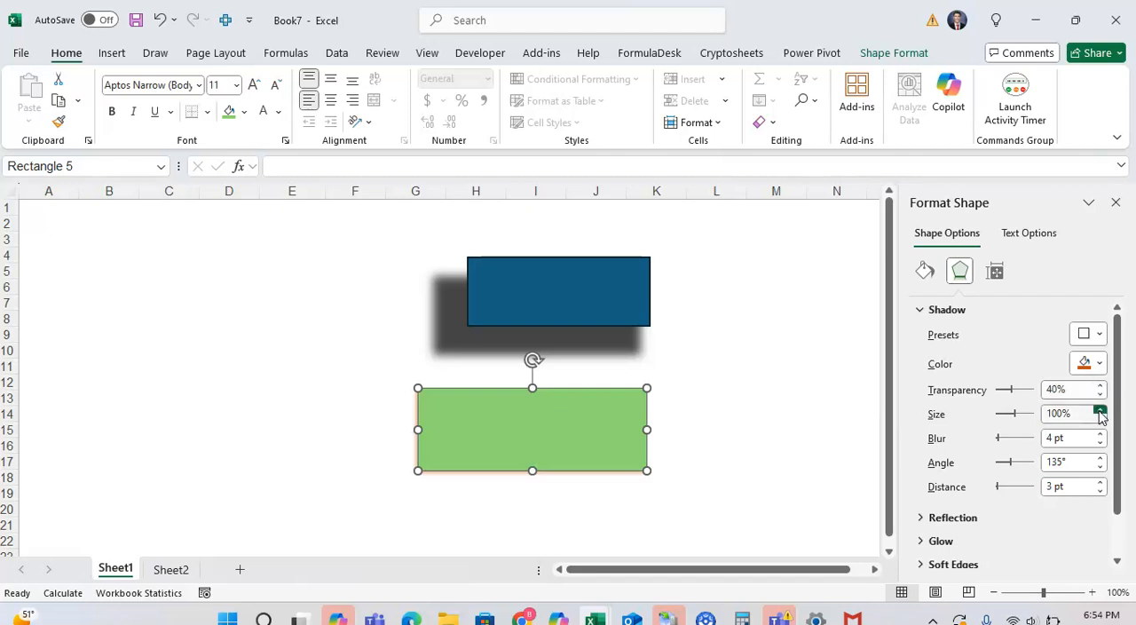
{"action": "left_click", "coordinate": [1100, 410]}
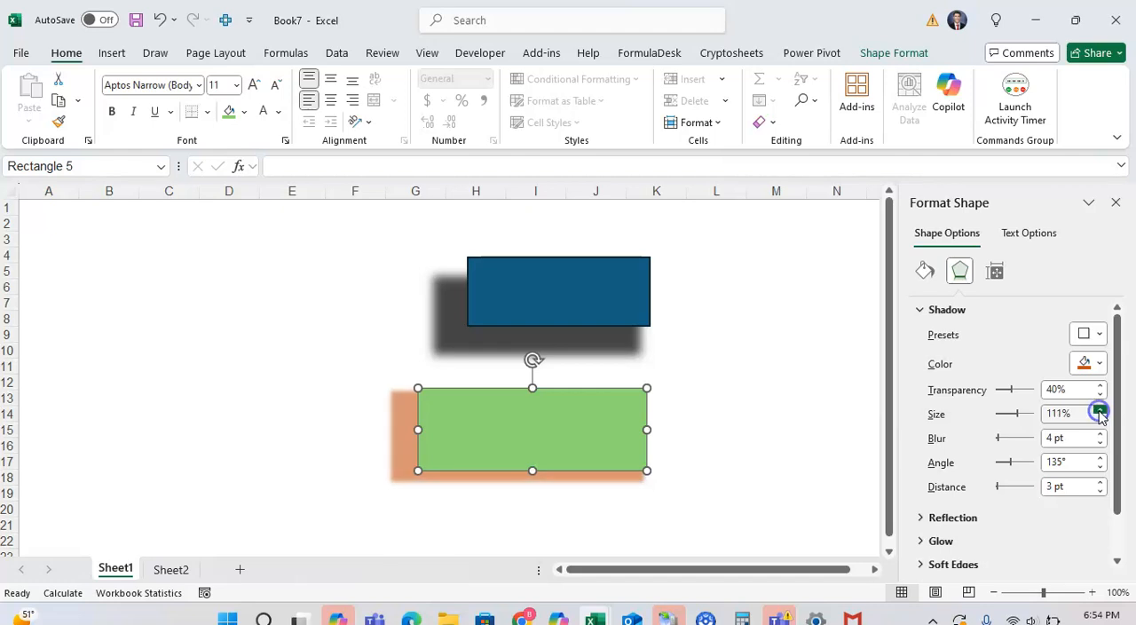
{"action": "left_click_drag", "start_coordinate": [1099, 412], "coordinate": [1100, 414]}
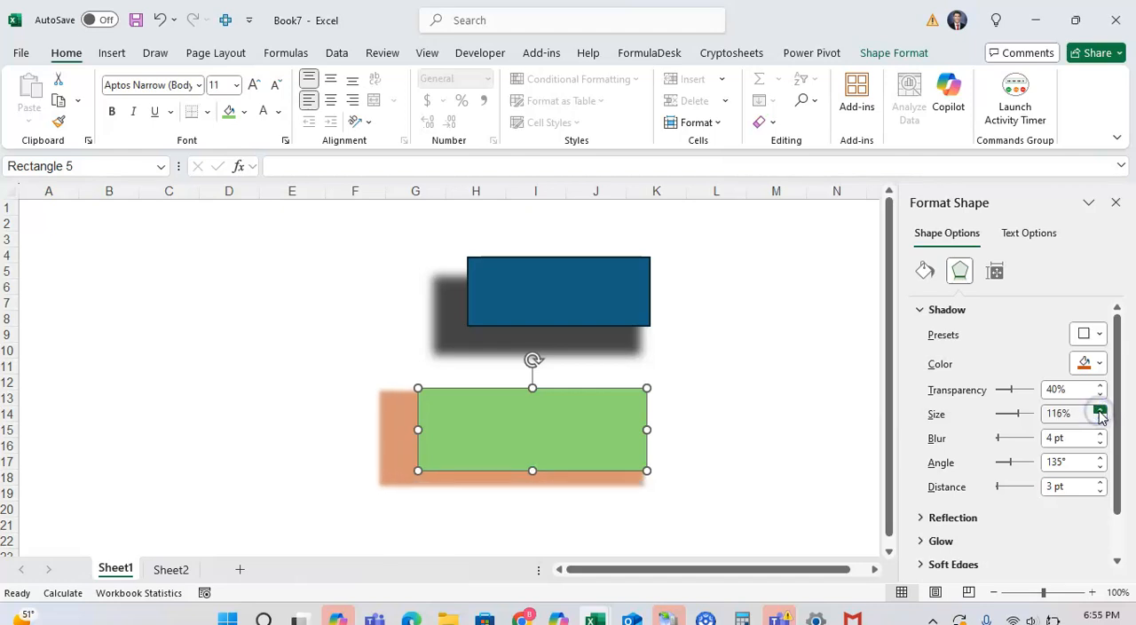
Try shadow blurs of 43 pt and 0 pt on the green rectangle and settle on 6 pt.
{"action": "left_click", "coordinate": [1100, 442]}
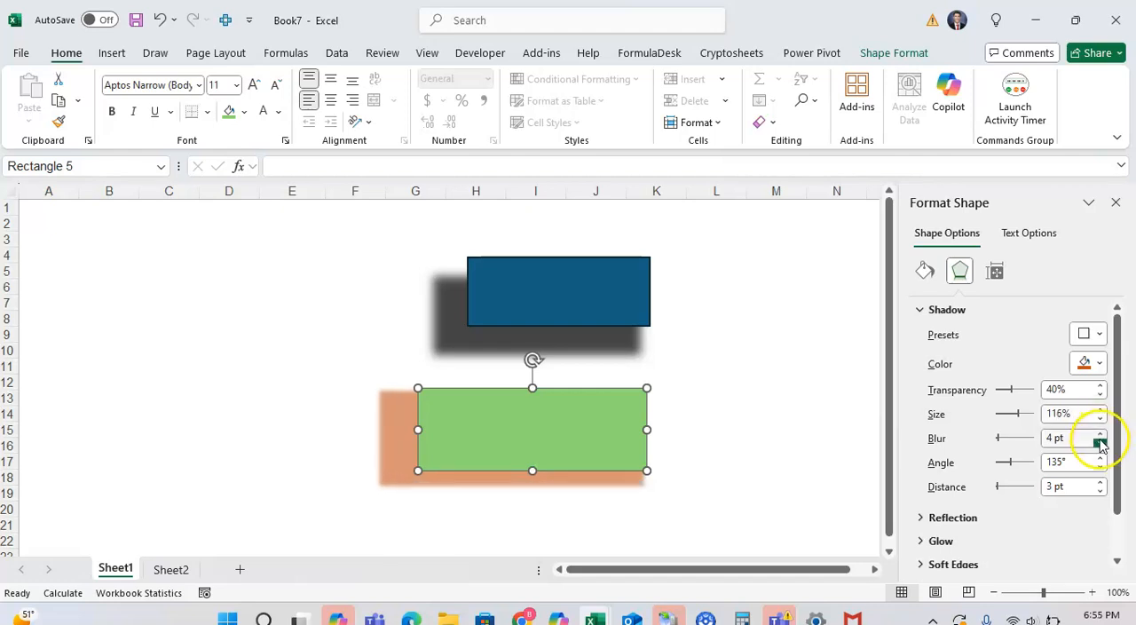
{"action": "left_click_drag", "start_coordinate": [1100, 441], "coordinate": [1100, 441]}
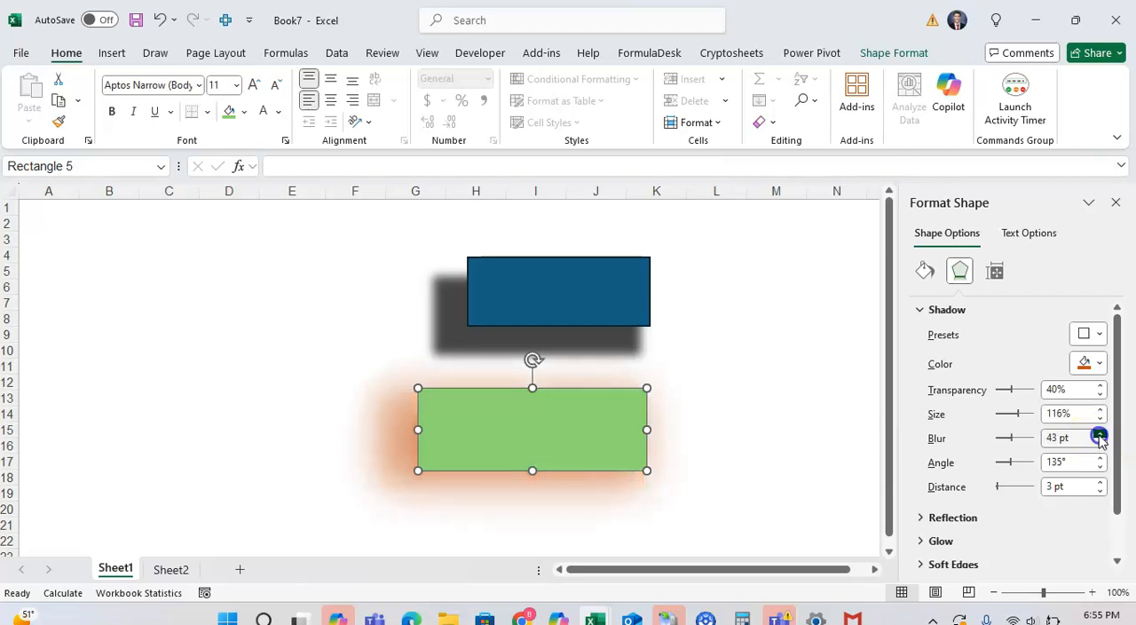
{"action": "left_click_drag", "start_coordinate": [1021, 436], "coordinate": [983, 448]}
{"action": "left_click", "coordinate": [1100, 443]}
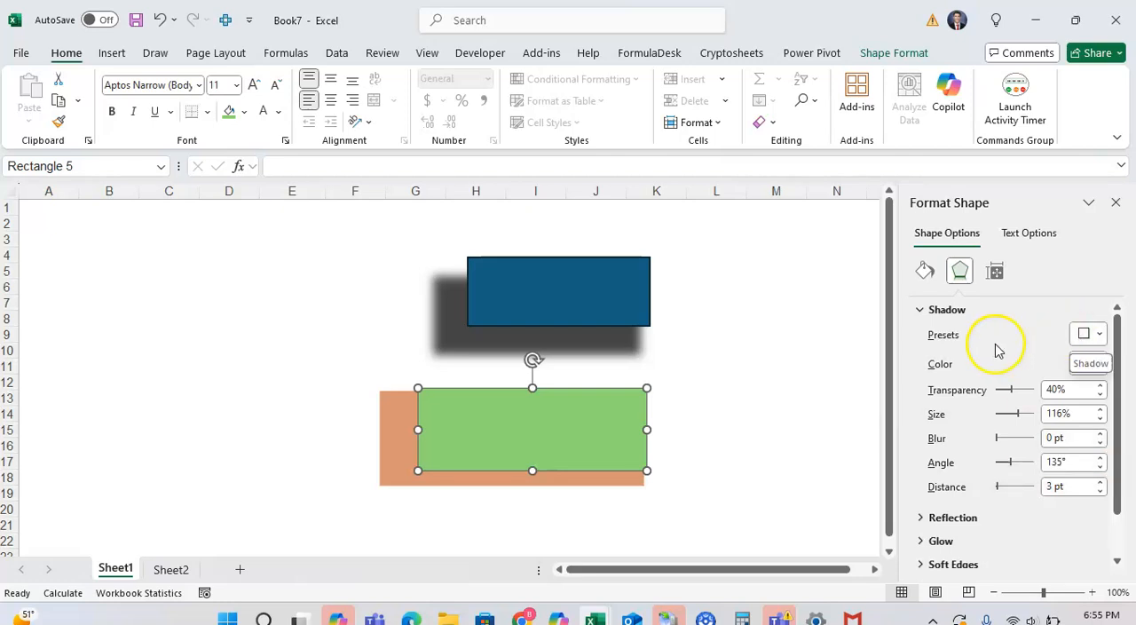
{"action": "left_click", "coordinate": [1100, 436]}
{"action": "left_click", "coordinate": [1100, 436]}
{"action": "left_click", "coordinate": [1101, 437]}
{"action": "left_click", "coordinate": [1100, 437]}
{"action": "left_click", "coordinate": [1100, 436]}
{"action": "left_click", "coordinate": [1101, 436]}
{"action": "left_click", "coordinate": [1101, 444]}
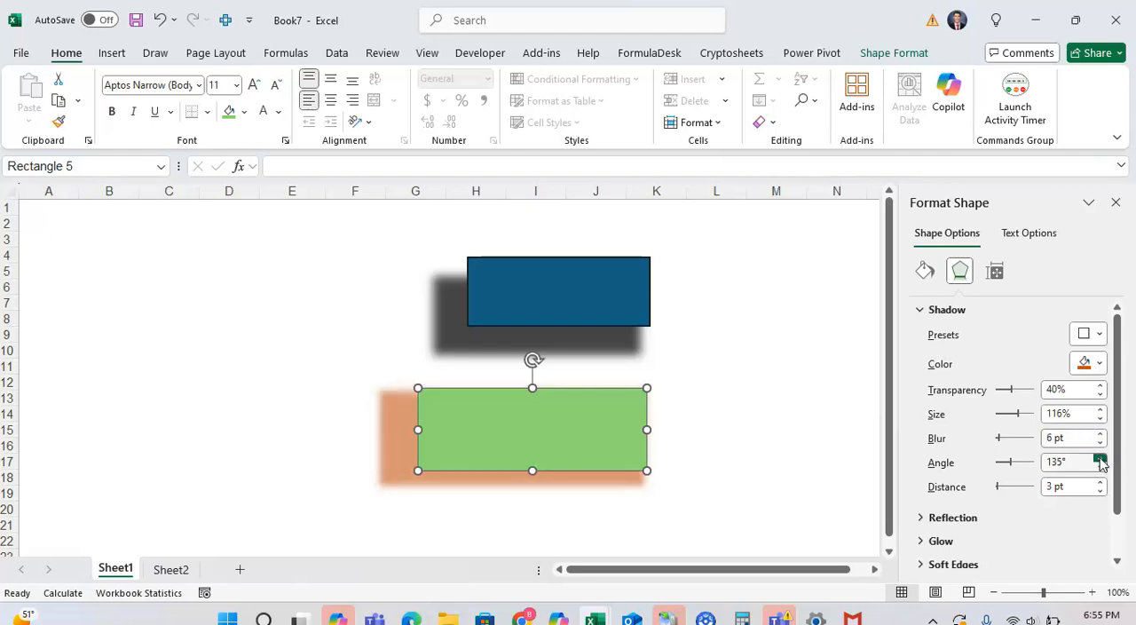
Set the outer shadow's angle to 90° and its distance to 5 pt, and recolor it black.
{"action": "left_click_drag", "start_coordinate": [1101, 461], "coordinate": [1101, 461]}
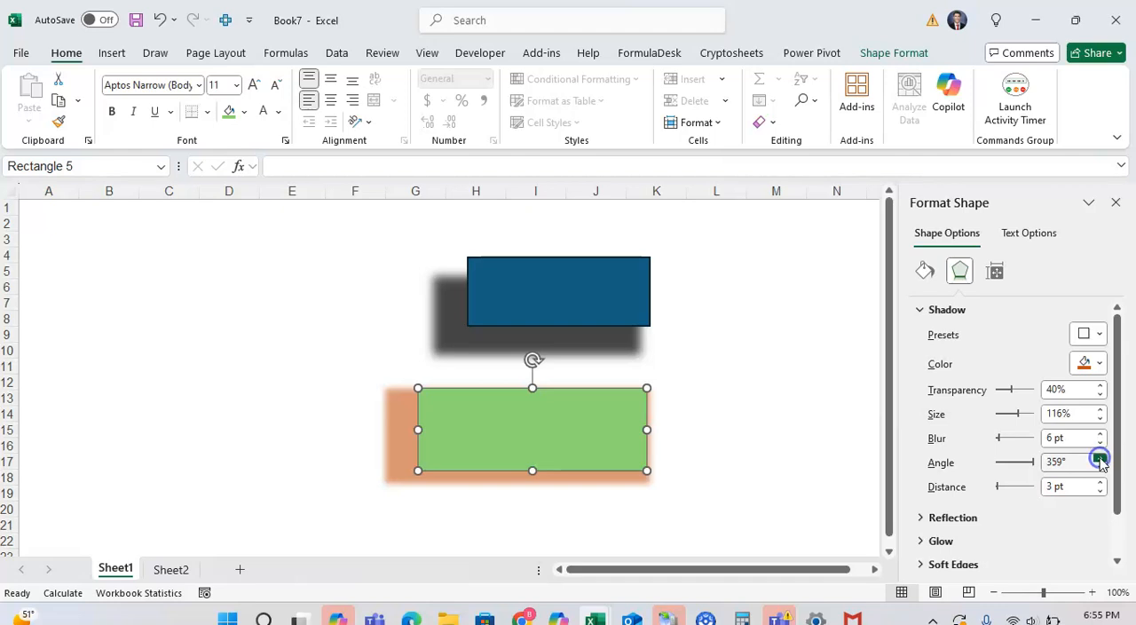
{"action": "left_click_drag", "start_coordinate": [1100, 470], "coordinate": [1100, 470]}
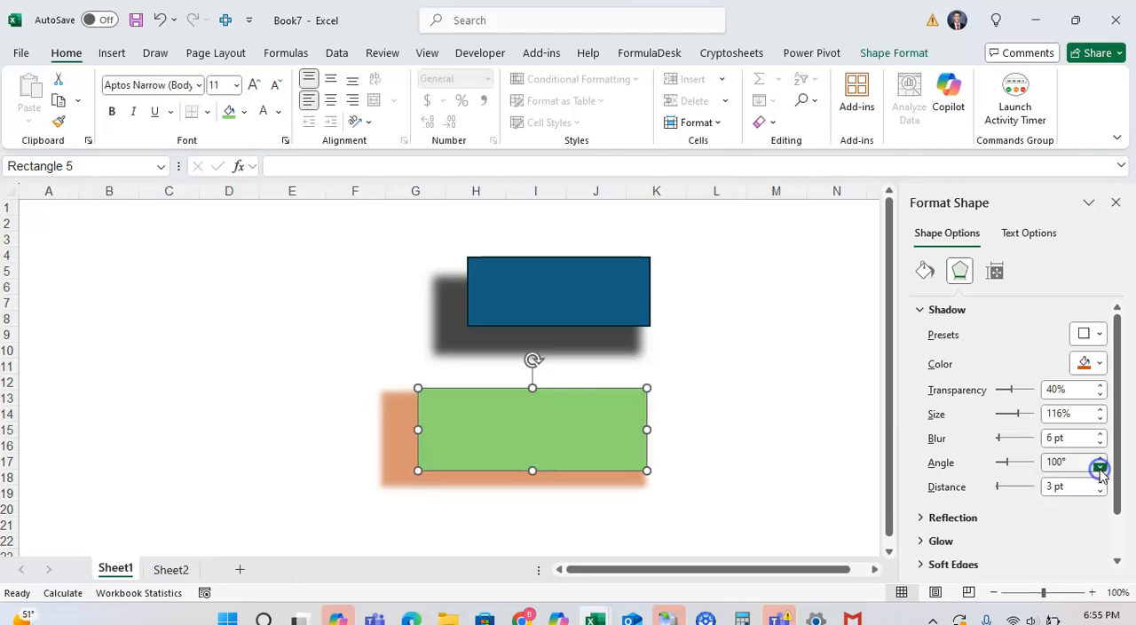
{"action": "left_click", "coordinate": [1101, 487]}
{"action": "left_click_drag", "start_coordinate": [1101, 486], "coordinate": [1100, 492]}
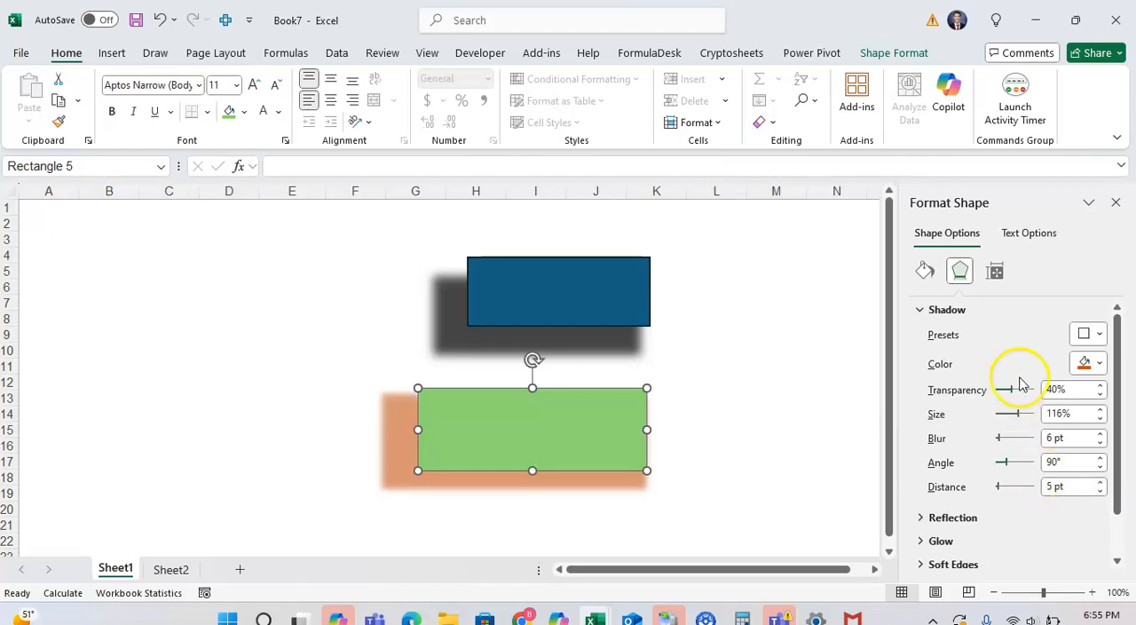
{"action": "left_click", "coordinate": [1088, 364]}
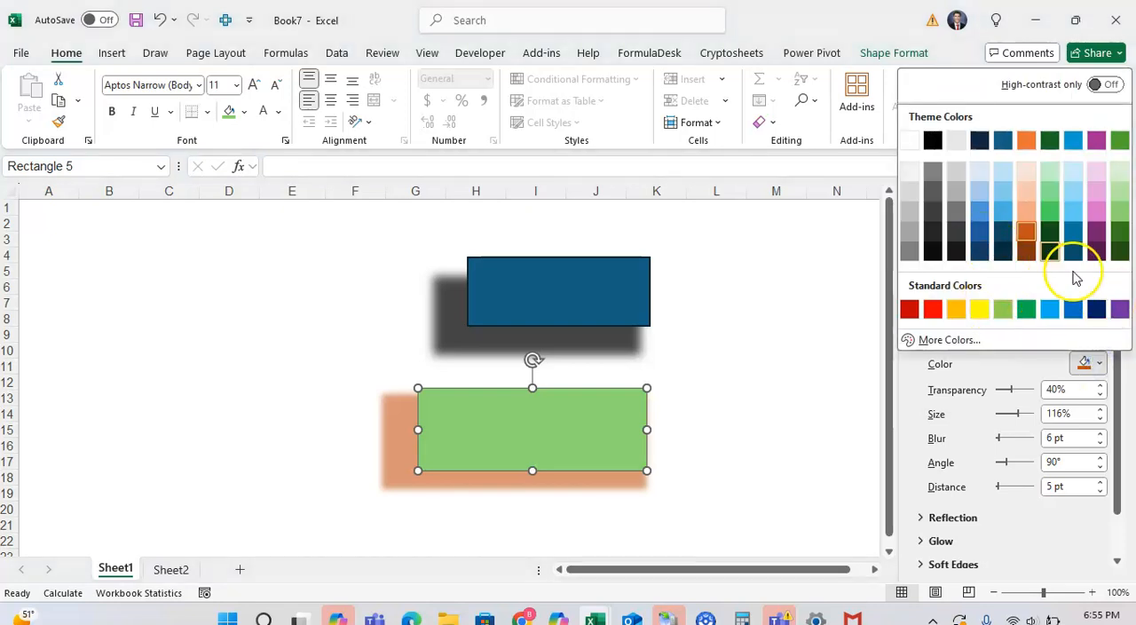
{"action": "left_click", "coordinate": [933, 252]}
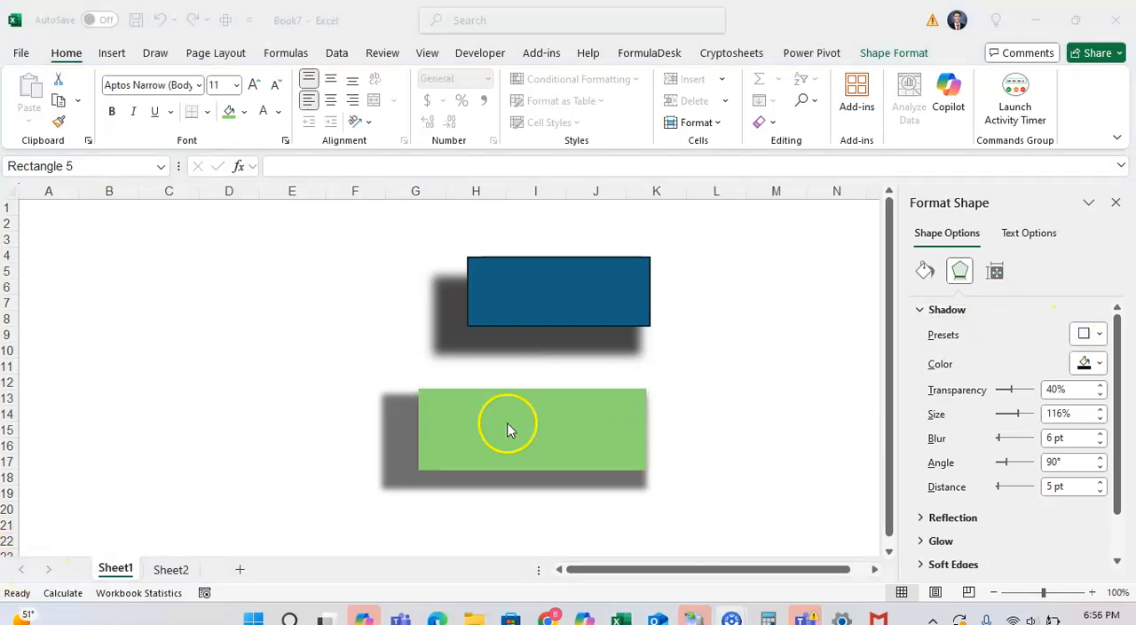
Replace the green rectangle's outer shadow with the first preset in the Inner shadow group.
{"action": "left_click", "coordinate": [507, 425]}
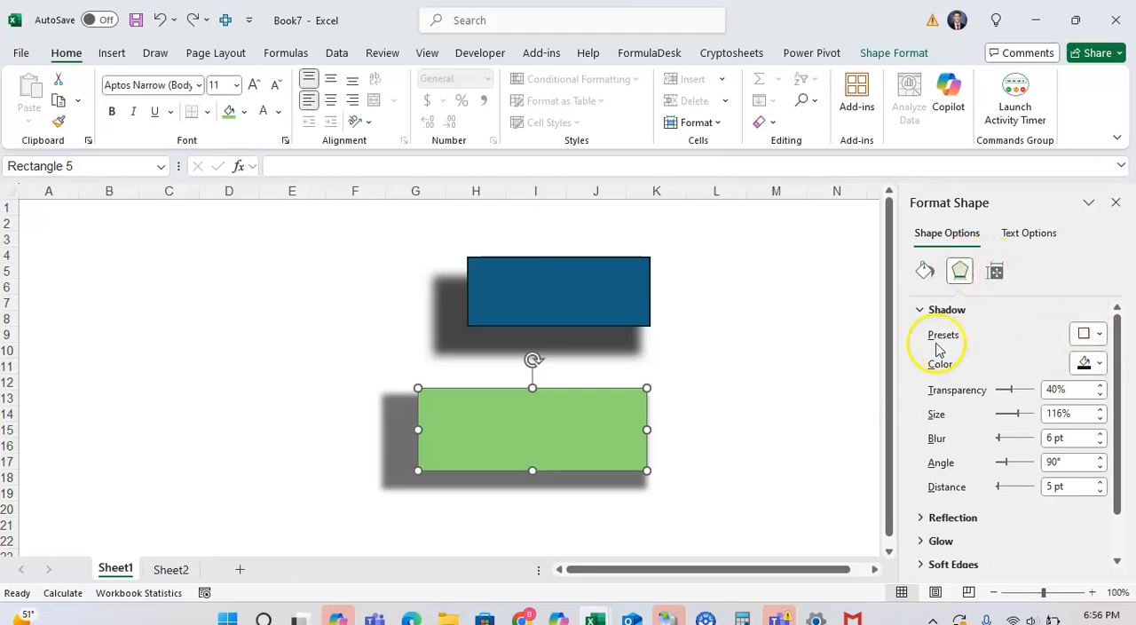
{"action": "left_click", "coordinate": [1100, 334]}
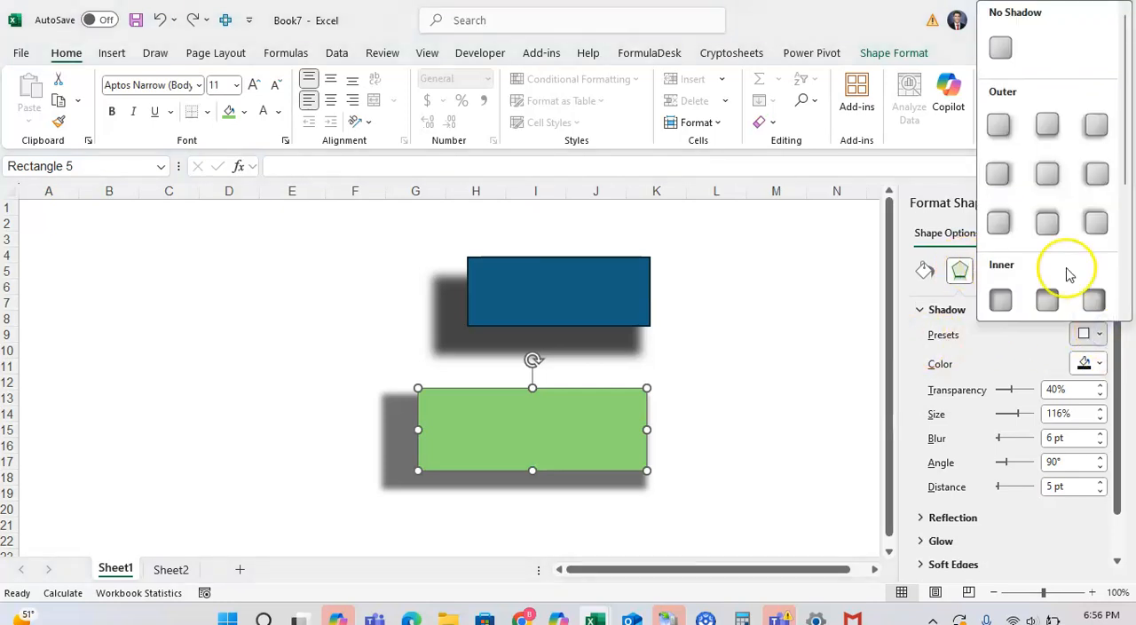
{"action": "left_click", "coordinate": [1003, 302]}
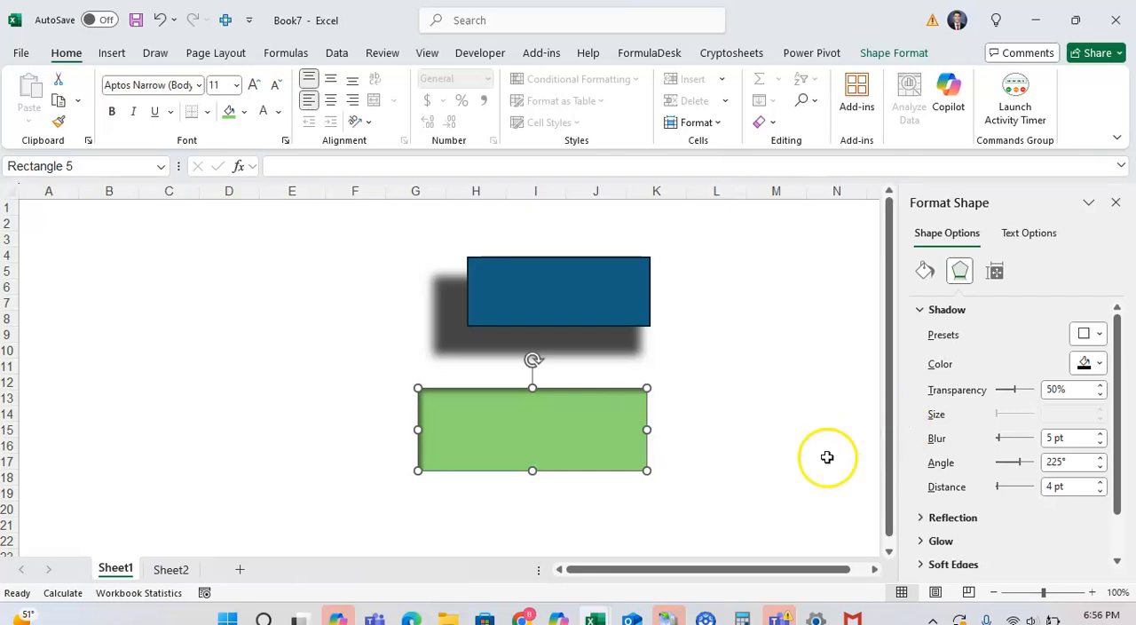
Set the inner shadow's blur to 11 pt, its angle to 250° and its distance to 16 pt.
{"action": "left_click", "coordinate": [1101, 434]}
{"action": "left_click", "coordinate": [1101, 434]}
{"action": "left_click", "coordinate": [1100, 434]}
{"action": "left_click", "coordinate": [1099, 458]}
{"action": "left_click", "coordinate": [1099, 482]}
{"action": "left_click", "coordinate": [1100, 481]}
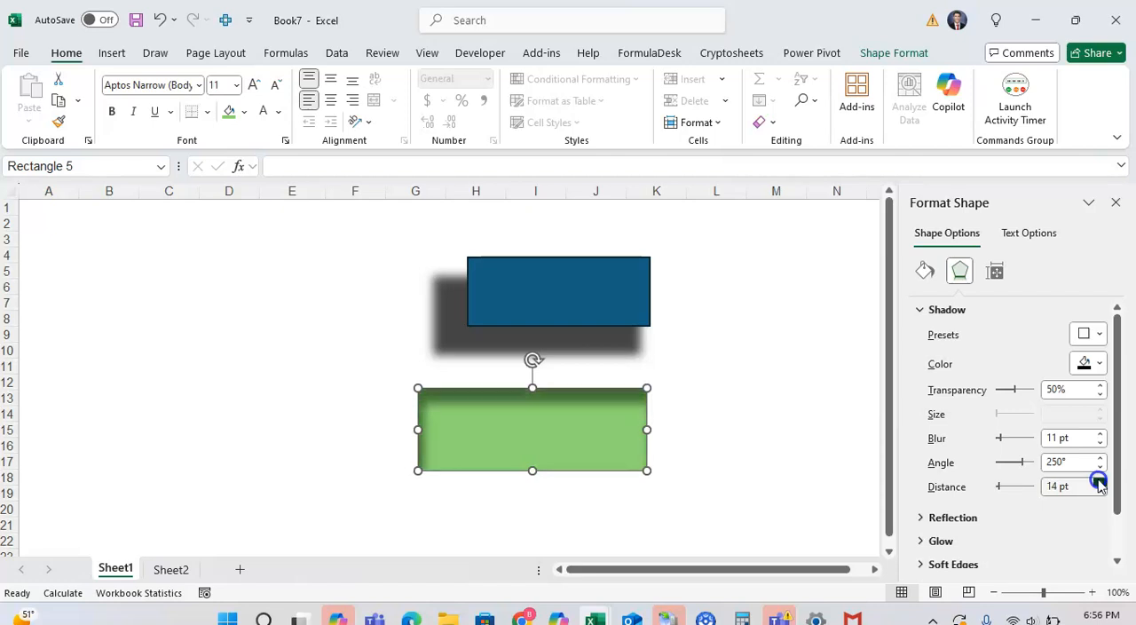
Set the transparency of the green rectangle's inner shadow to 42%.
{"action": "left_click", "coordinate": [1101, 394]}
{"action": "left_click", "coordinate": [1102, 394]}
{"action": "left_click", "coordinate": [1101, 394]}
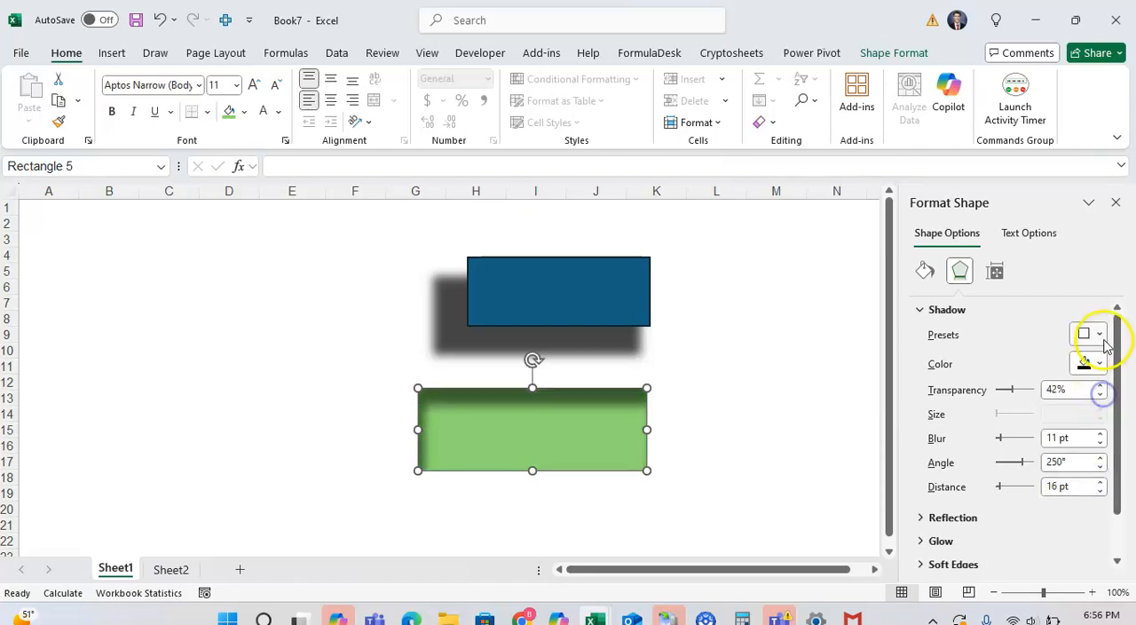
Replace the green rectangle's inner shadow with the Perspective: Below shadow preset.
{"action": "left_click", "coordinate": [1099, 334]}
{"action": "scroll", "coordinate": [1050, 286], "scroll_direction": "down", "scroll_amount": 3}
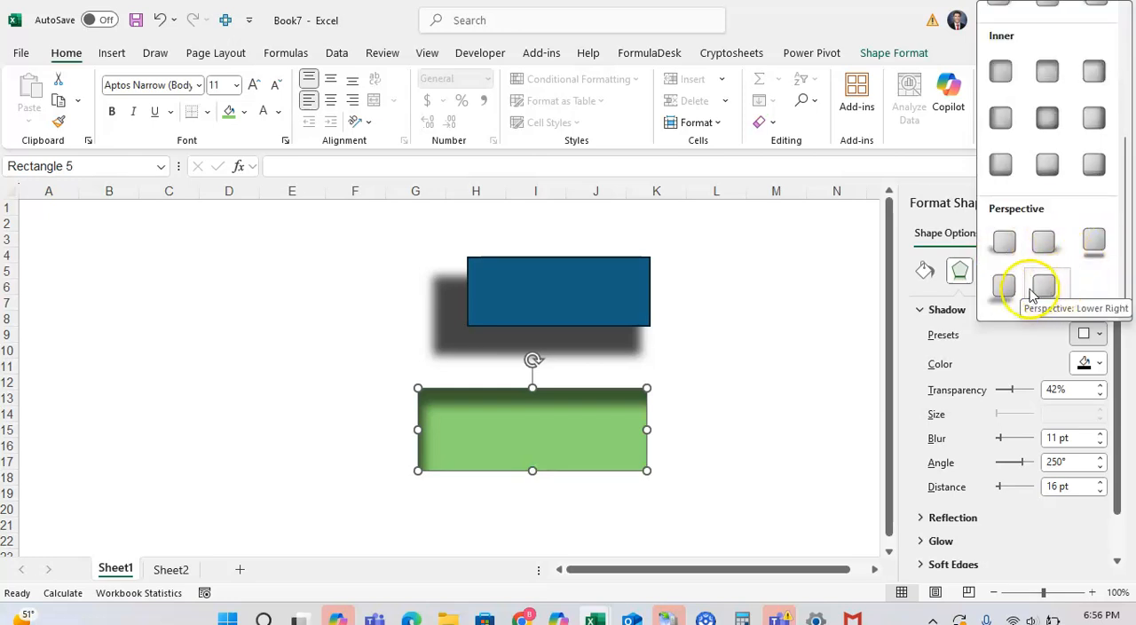
{"action": "left_click", "coordinate": [1094, 242]}
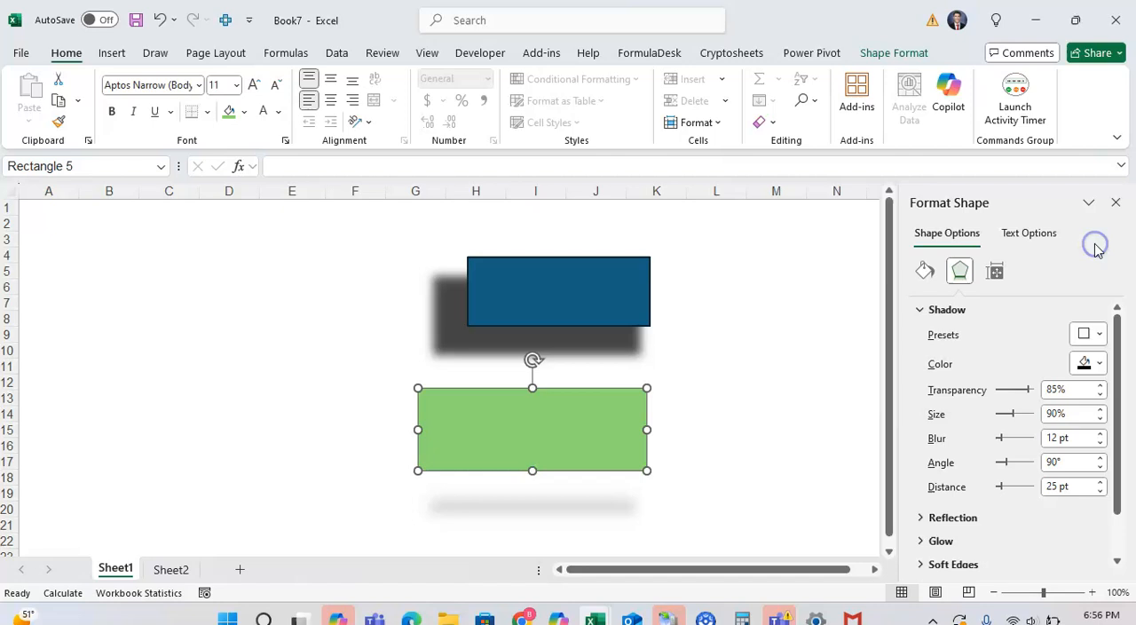
Apply the first preset in the Perspective shadow group to the green rectangle, with 48% transparency and 109% size.
{"action": "left_click", "coordinate": [1089, 334]}
{"action": "left_click", "coordinate": [1006, 242]}
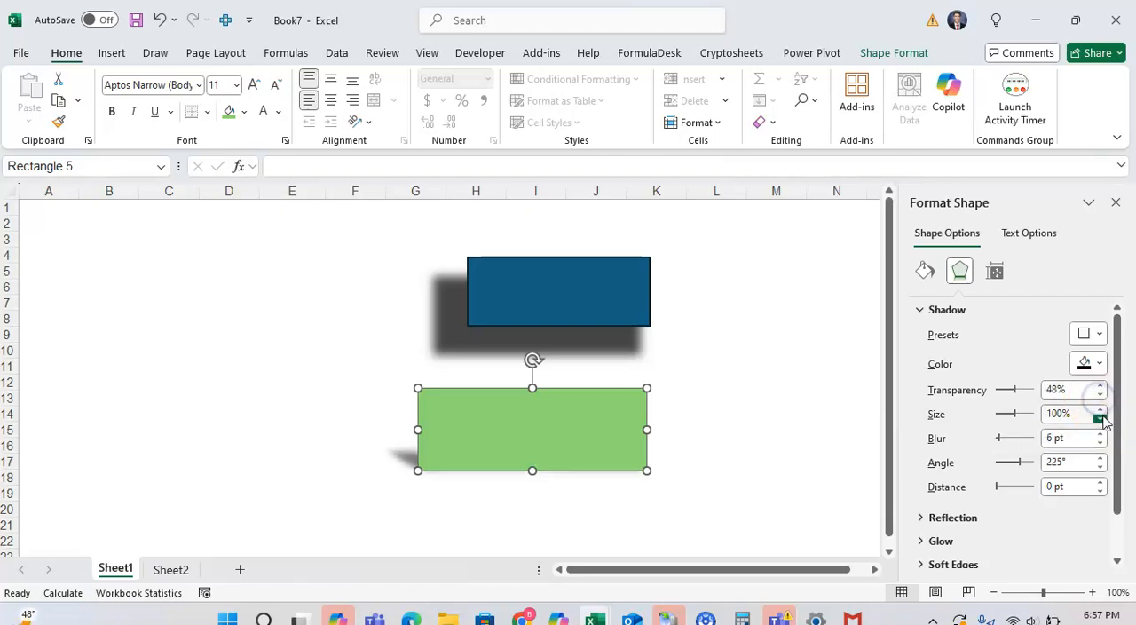
{"action": "left_click", "coordinate": [1101, 410]}
{"action": "left_click", "coordinate": [1100, 410]}
{"action": "left_click", "coordinate": [1101, 410]}
{"action": "left_click", "coordinate": [1100, 410]}
{"action": "left_click", "coordinate": [1100, 410]}
{"action": "left_click", "coordinate": [1101, 410]}
{"action": "left_click", "coordinate": [1101, 410]}
{"action": "left_click", "coordinate": [1100, 410]}
{"action": "left_click", "coordinate": [1100, 410]}
Try a 13 pt blur on the perspective shadow and settle on 3 pt.
{"action": "left_click", "coordinate": [1100, 434]}
{"action": "left_click", "coordinate": [1100, 434]}
{"action": "left_click", "coordinate": [1099, 434]}
{"action": "left_click", "coordinate": [1100, 434]}
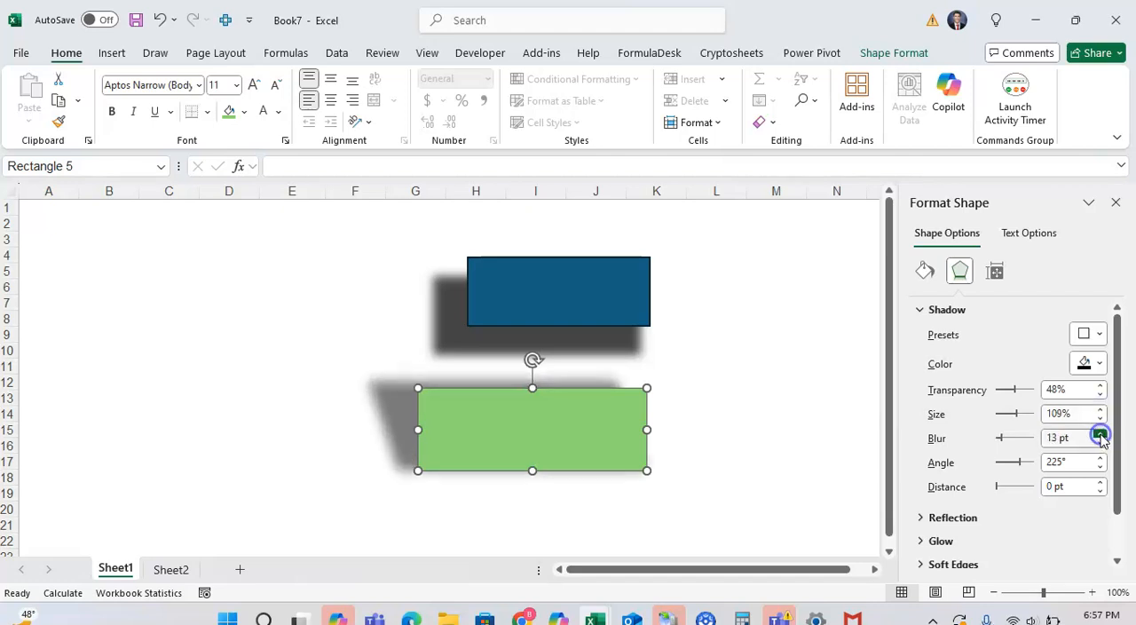
{"action": "double_click", "coordinate": [1099, 442]}
{"action": "double_click", "coordinate": [1099, 442]}
{"action": "double_click", "coordinate": [1100, 442]}
{"action": "double_click", "coordinate": [1100, 442]}
{"action": "left_click", "coordinate": [1099, 442]}
{"action": "left_click", "coordinate": [1099, 442]}
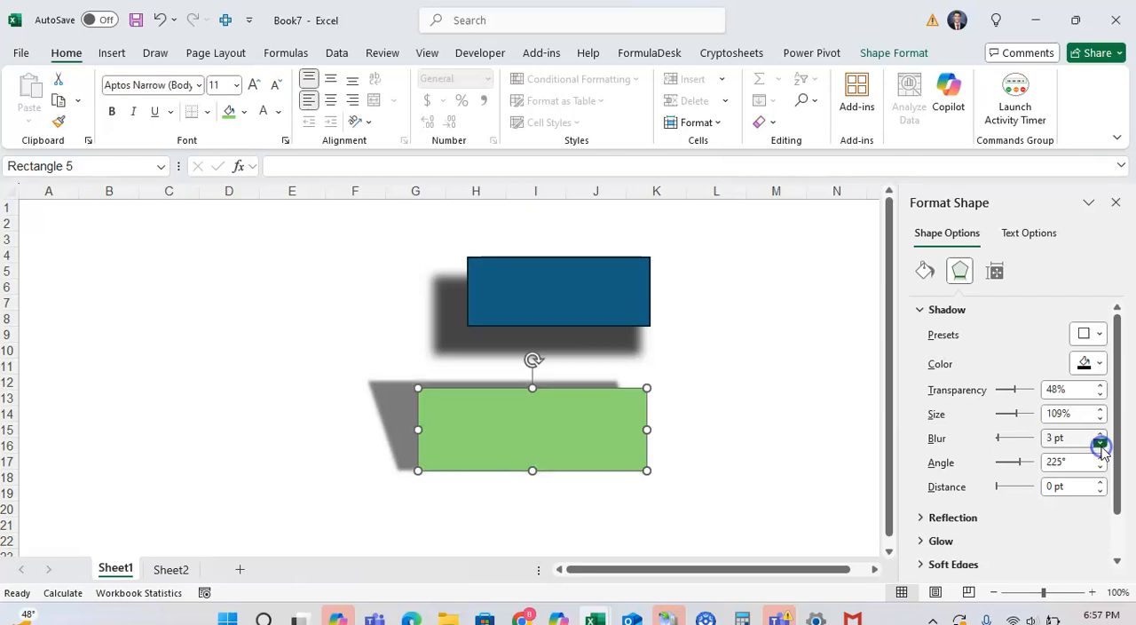
Set the perspective shadow's distance to 8 pt and deselect the green rectangle.
{"action": "left_click", "coordinate": [1099, 482]}
{"action": "left_click", "coordinate": [1099, 482]}
{"action": "left_click", "coordinate": [1099, 482]}
{"action": "left_click", "coordinate": [1100, 482]}
{"action": "left_click", "coordinate": [1099, 482]}
{"action": "left_click", "coordinate": [1099, 482]}
{"action": "left_click", "coordinate": [1099, 482]}
{"action": "left_click", "coordinate": [1099, 482]}
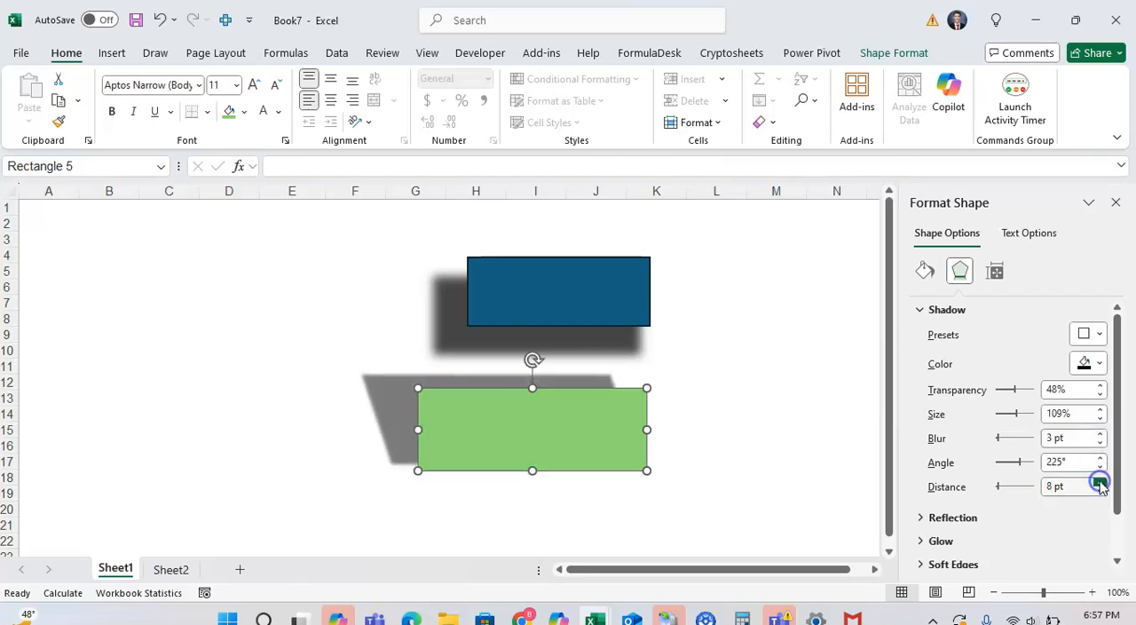
{"action": "left_click", "coordinate": [799, 459]}
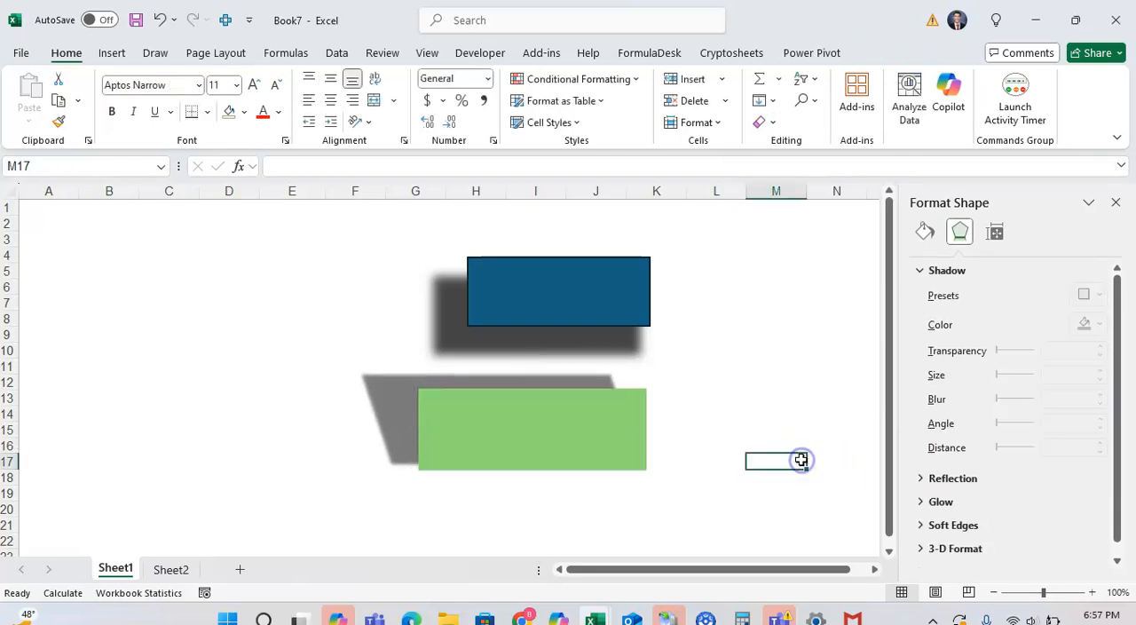